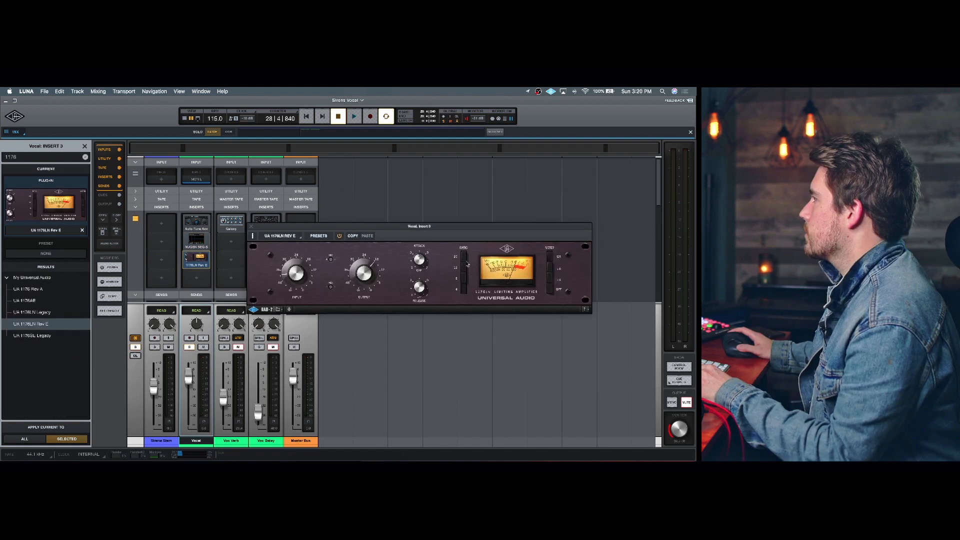
- Adjust the input and attack of the UA 1176LN Rev E compressor on the vocal's third insert while playing back
click(466, 258)
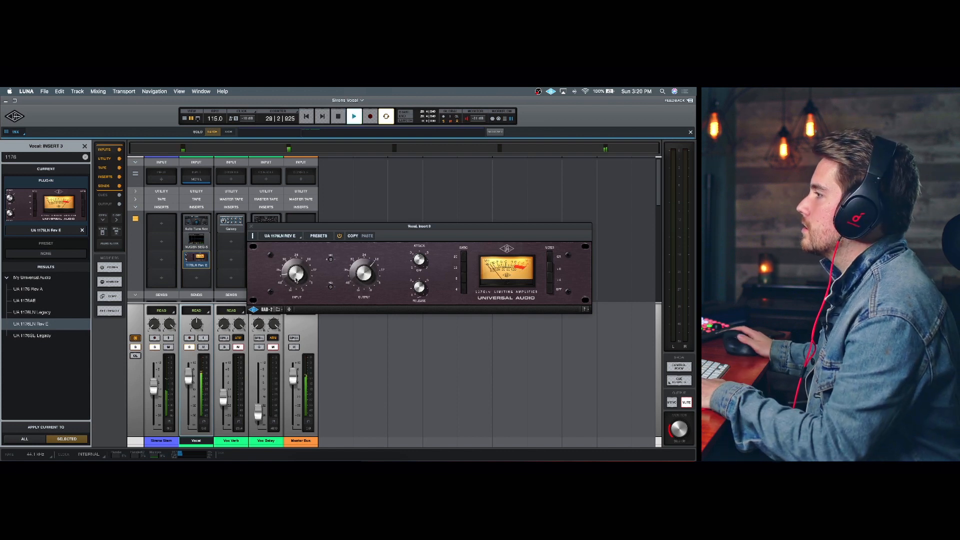
drag(294, 279, 294, 278)
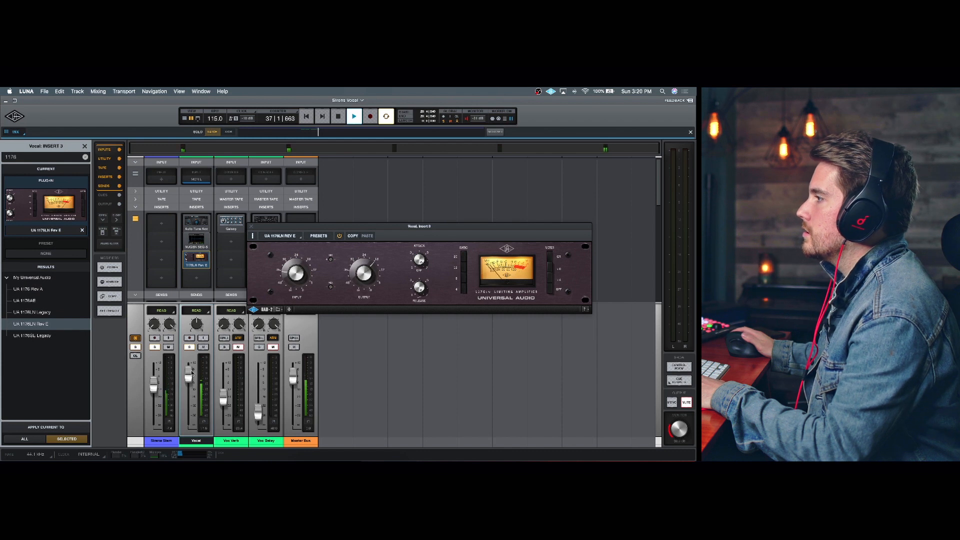
key(space)
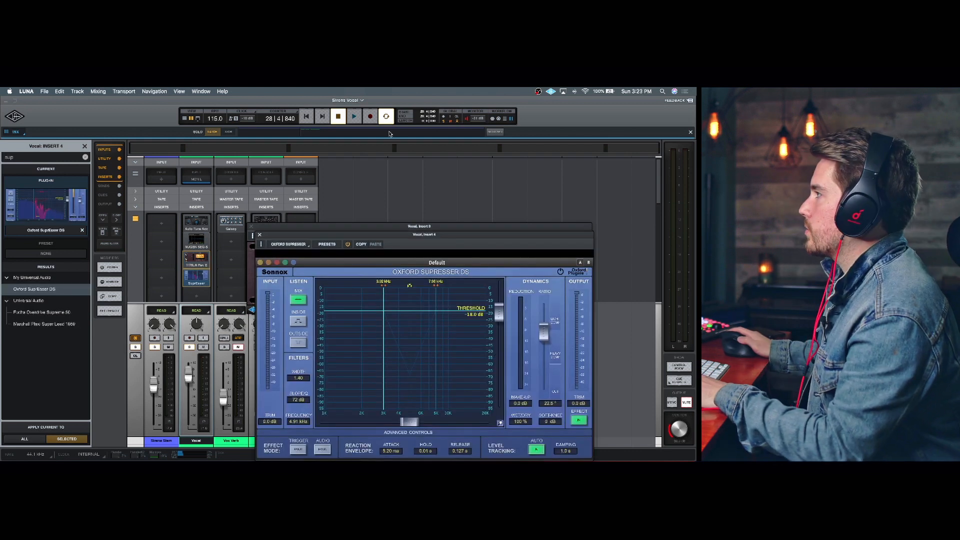
drag(415, 235, 423, 184)
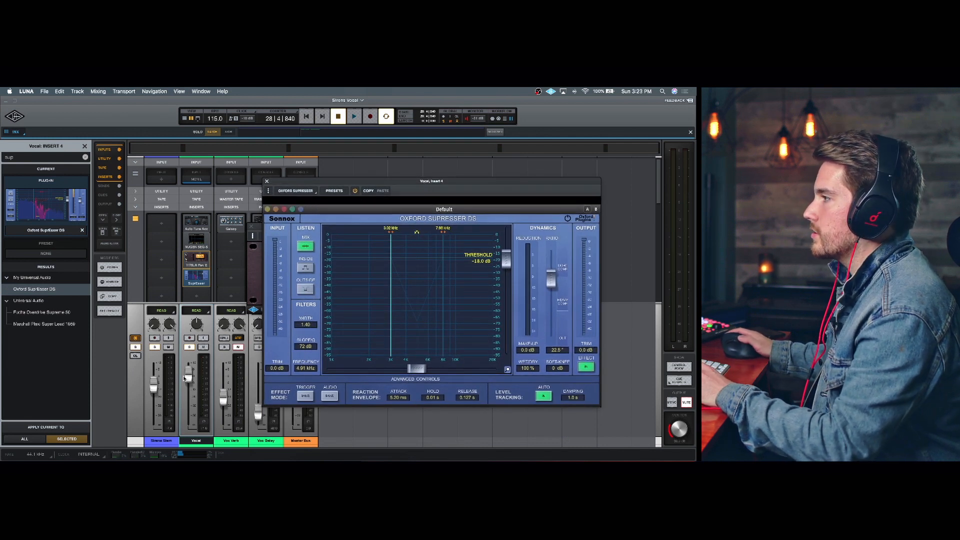
- Play the vocal and move the Oxford SuprEsser DS detection band to about 9.2 kHz, lowering its threshold
key(space)
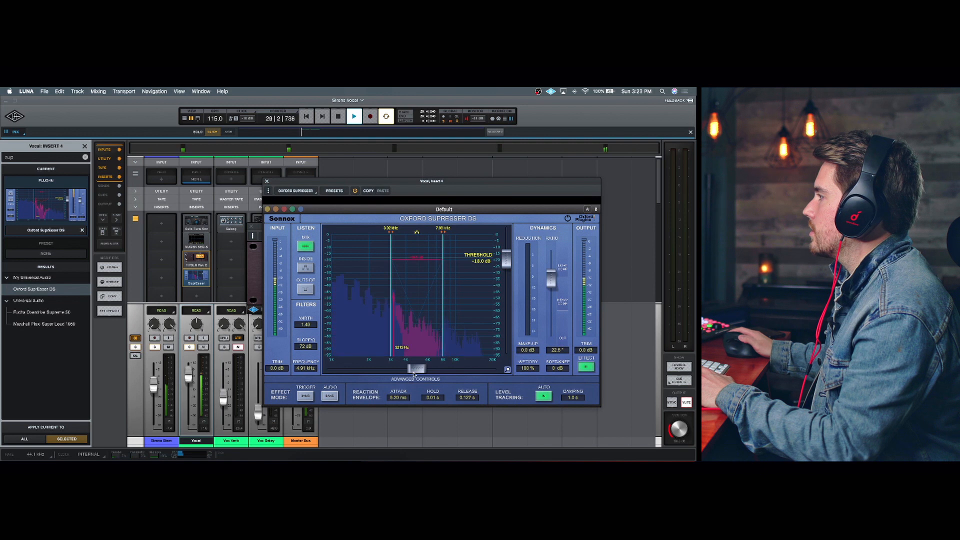
drag(417, 370, 451, 368)
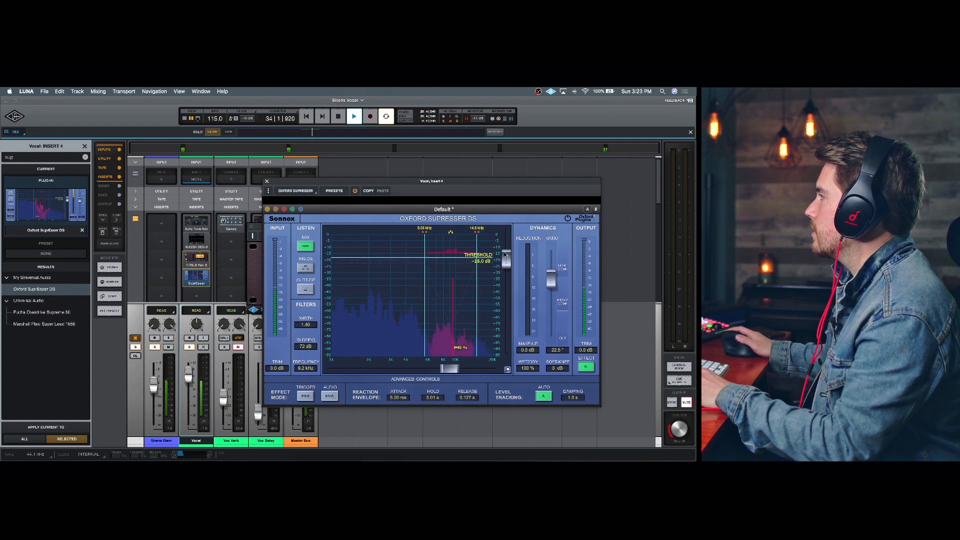
drag(506, 260, 507, 269)
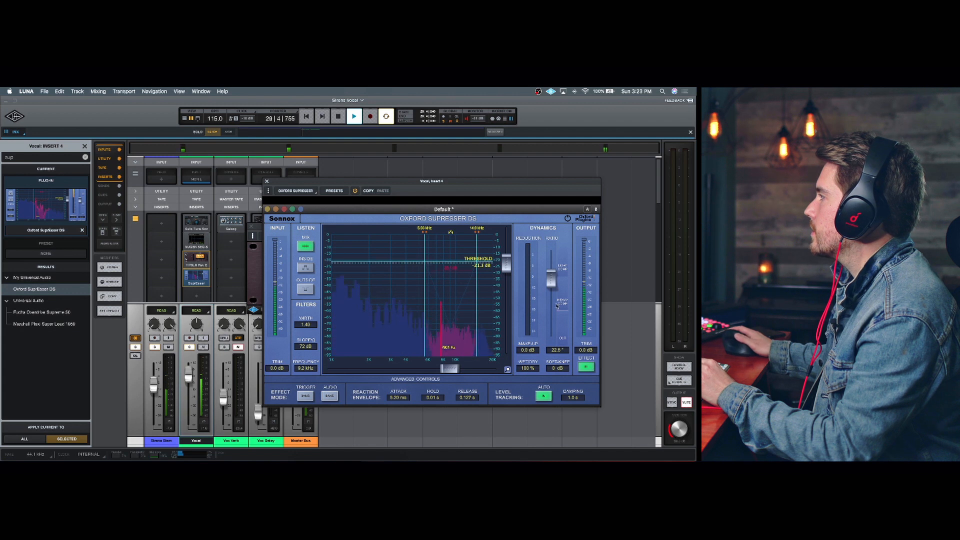
- Raise the SuprEsser's ratio to about 29.8 and stop playback
drag(552, 285, 506, 273)
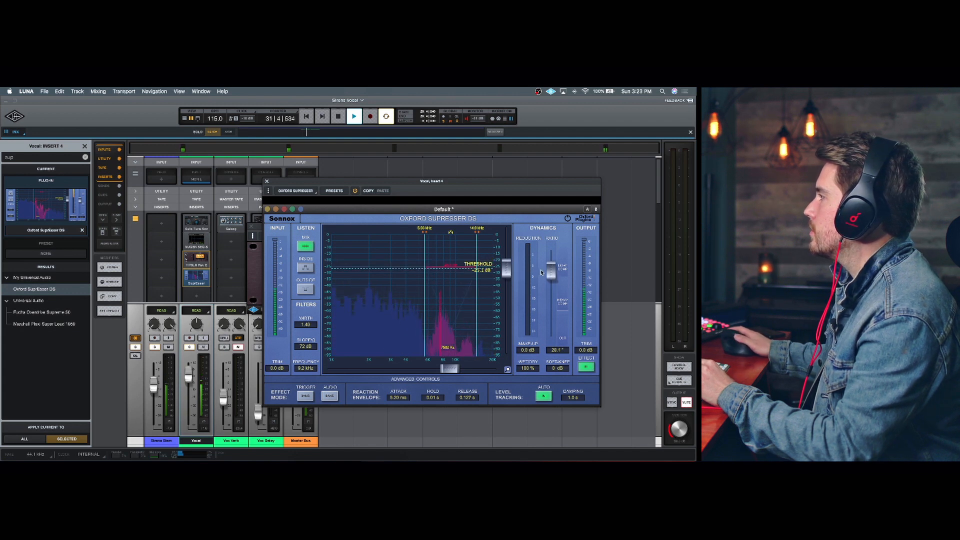
drag(554, 281, 553, 276)
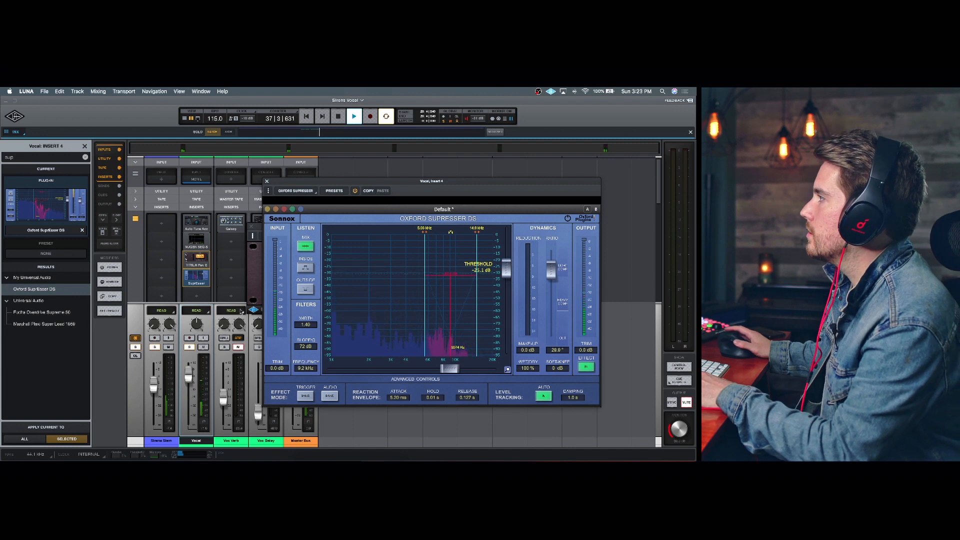
key(space)
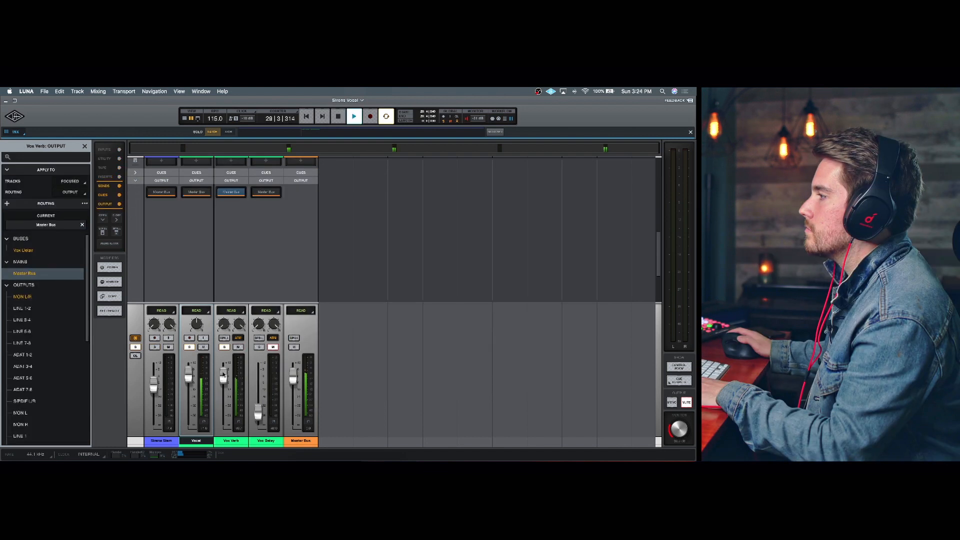
- Adjust the Vox Verb channel fader during playback and stop playback
drag(224, 390, 225, 388)
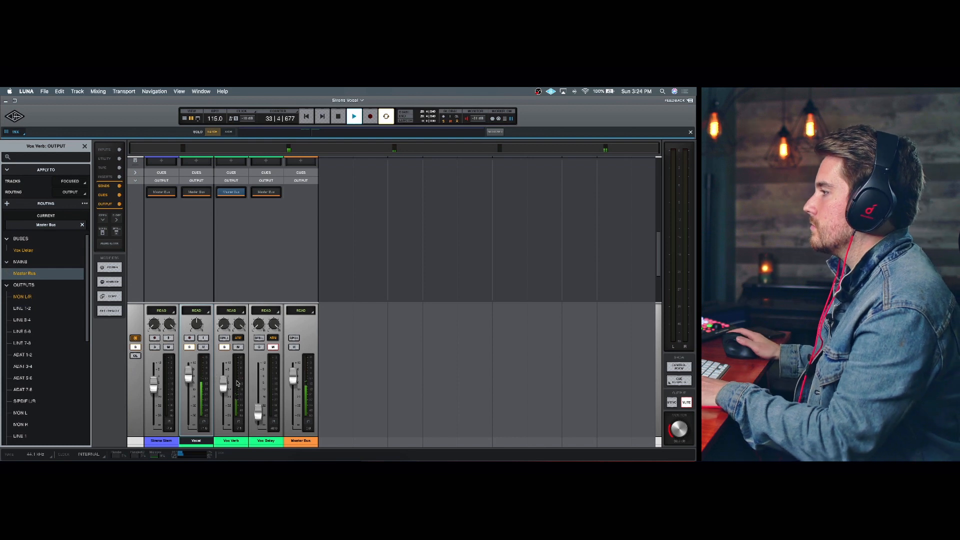
key(space)
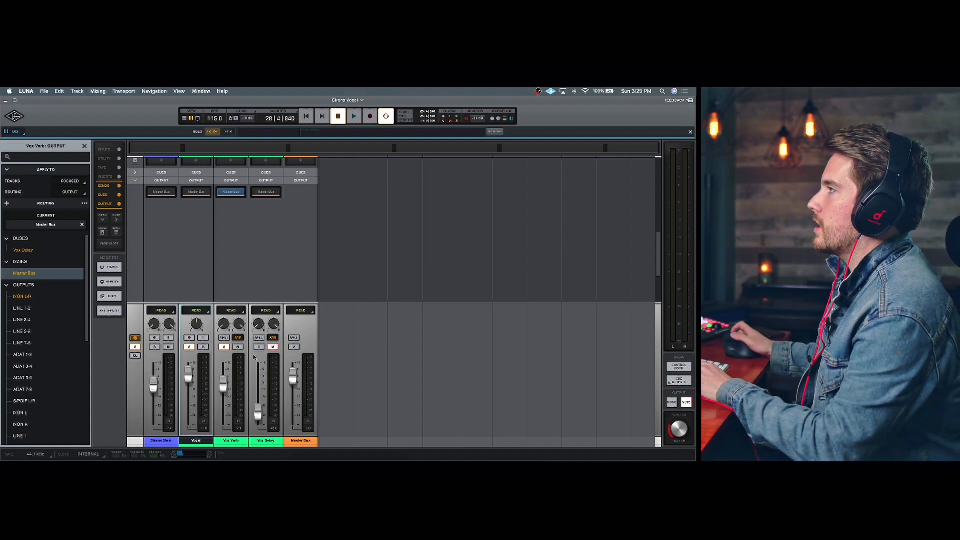
scroll(265, 286, up, 5)
scroll(262, 286, up, 5)
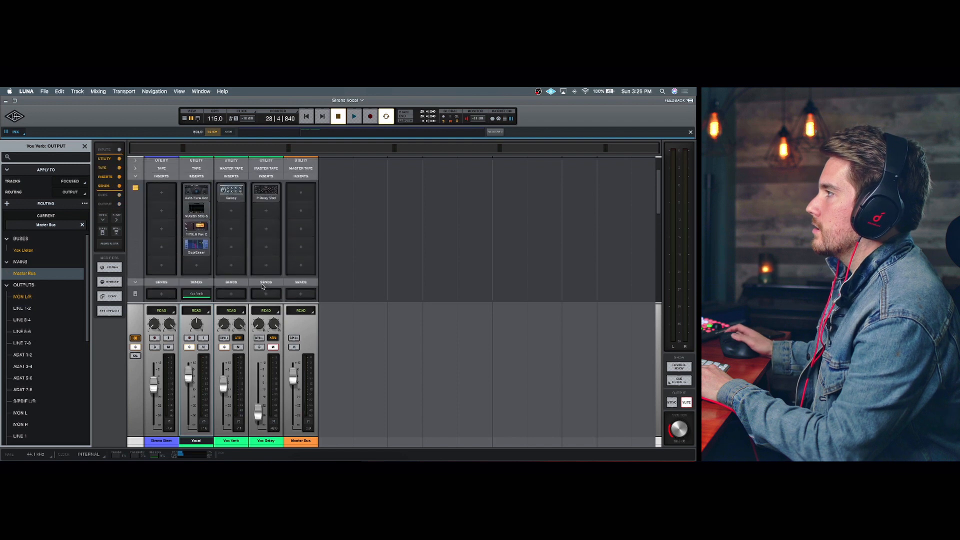
- Open the Galaxy Tape Echo plugin on the Vox Verb insert and nudge its input level
click(241, 204)
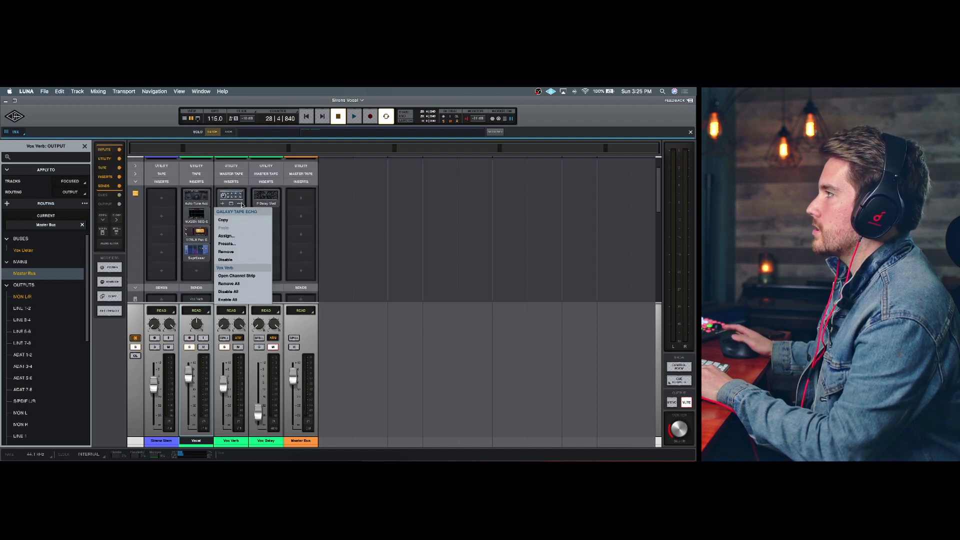
click(231, 204)
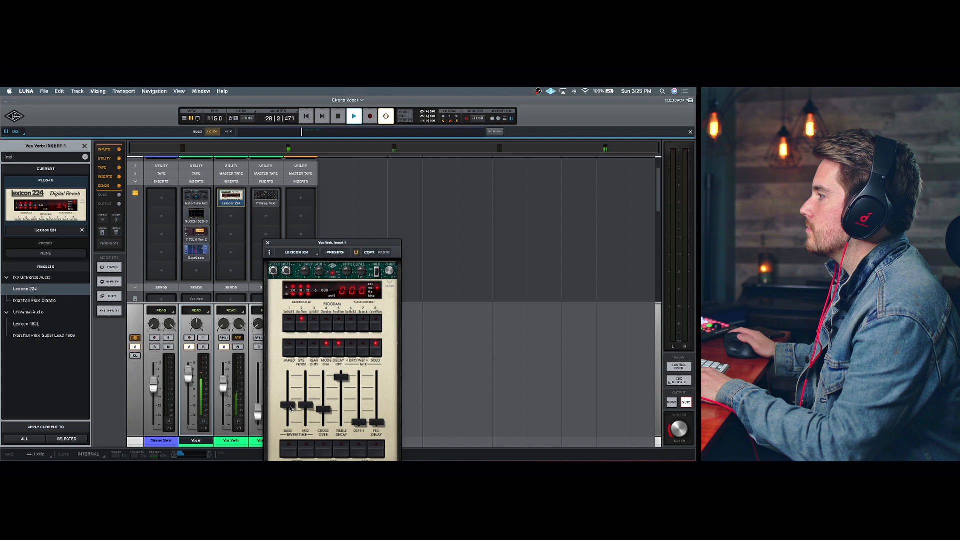
mouse_move(289, 408)
mouse_down()
mouse_move(311, 410)
mouse_move(293, 416)
mouse_up()
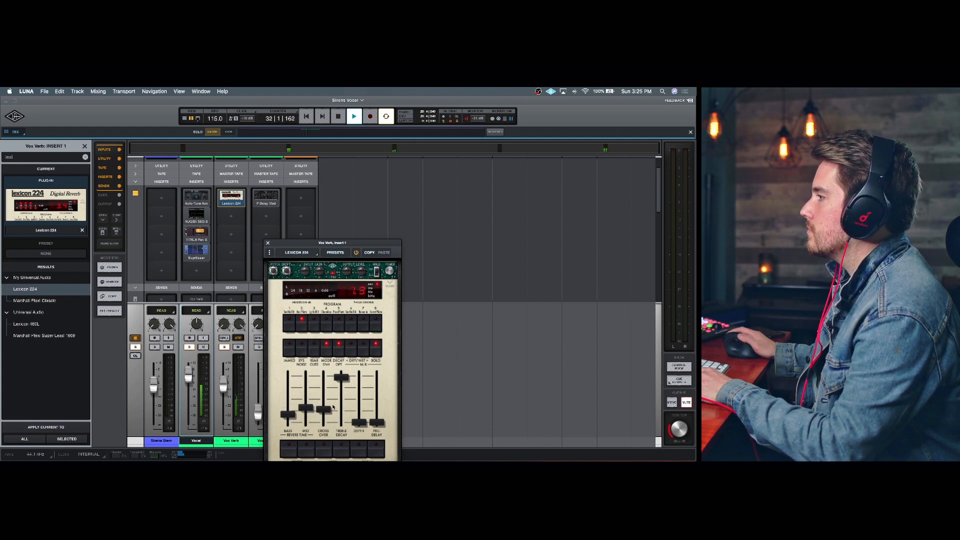
- Adjust the Vox Verb fader and lower a decay slider on the Lexicon 224 reverb during playback
drag(223, 383, 226, 390)
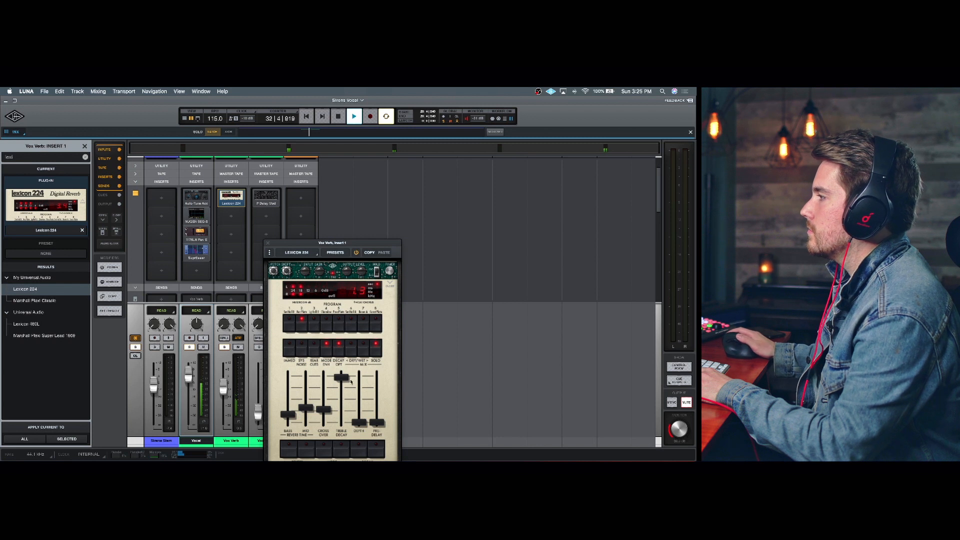
drag(341, 378, 380, 411)
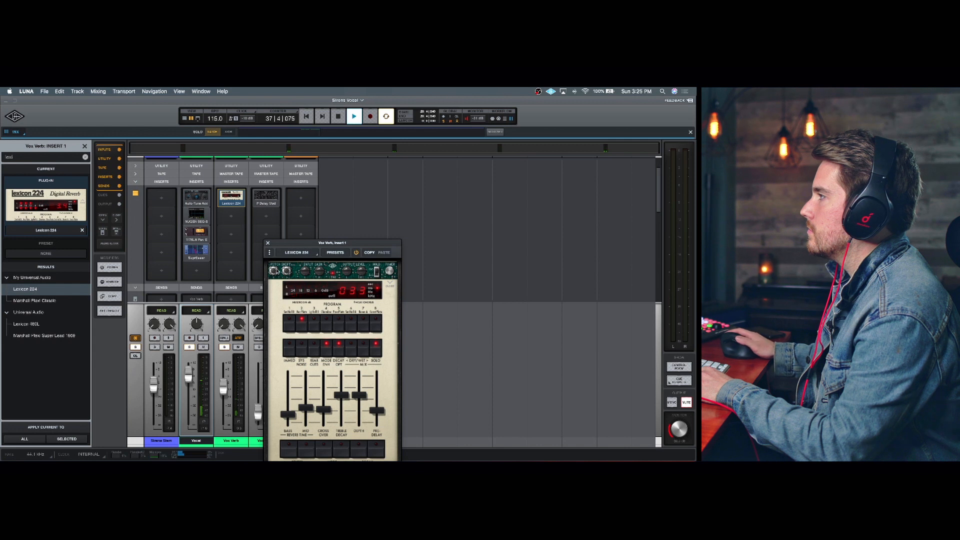
key(space)
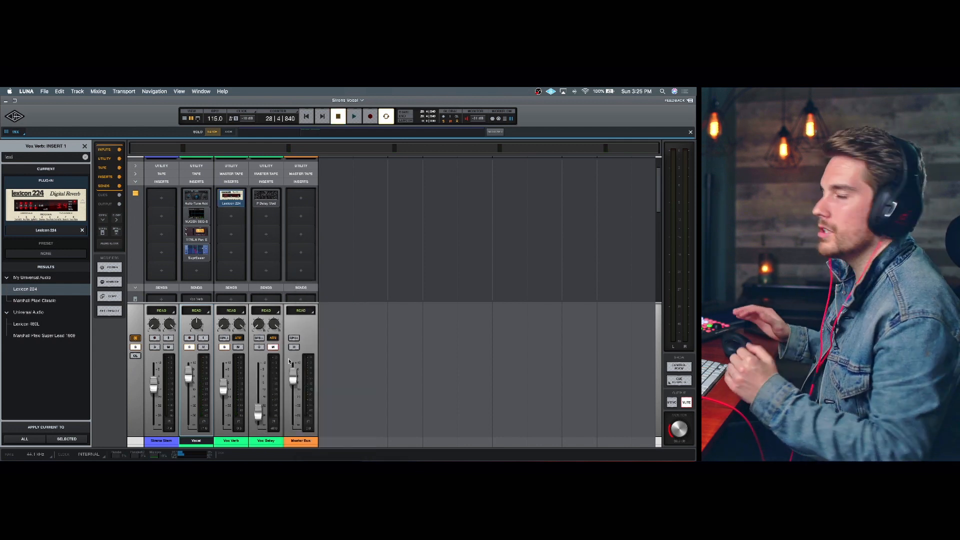
- Raise the Vox Delay channel fader slightly while playing back the mix
key(space)
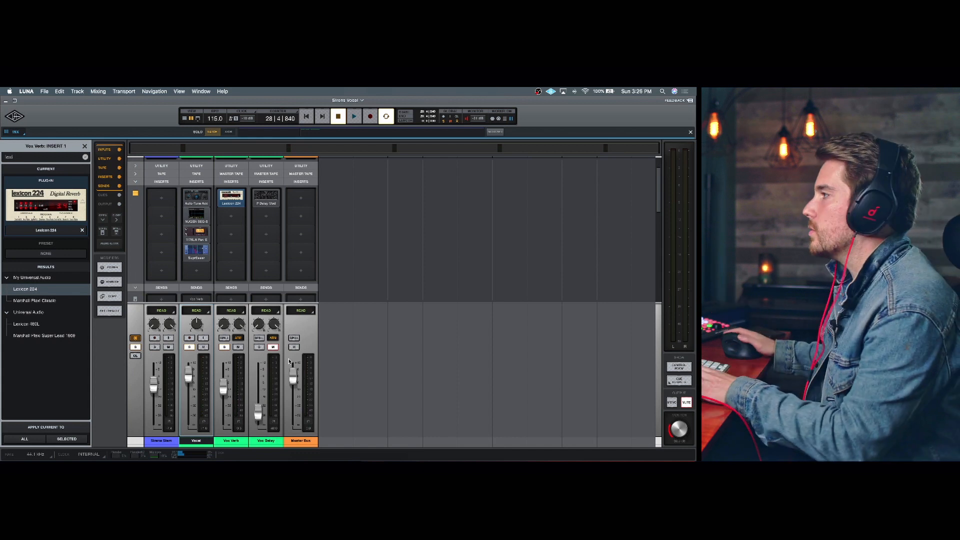
scroll(260, 394, down, 3)
drag(260, 394, 259, 383)
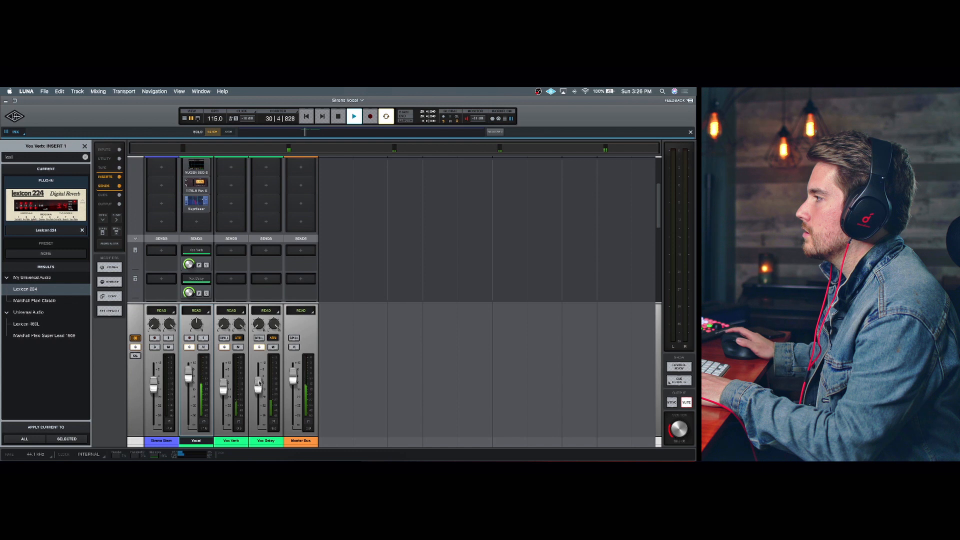
scroll(278, 211, up, 3)
key(space)
- Open the P Delay Mod on the Vox Delay insert, sync it to tempo, set delay B to 1/4, and play
click(266, 189)
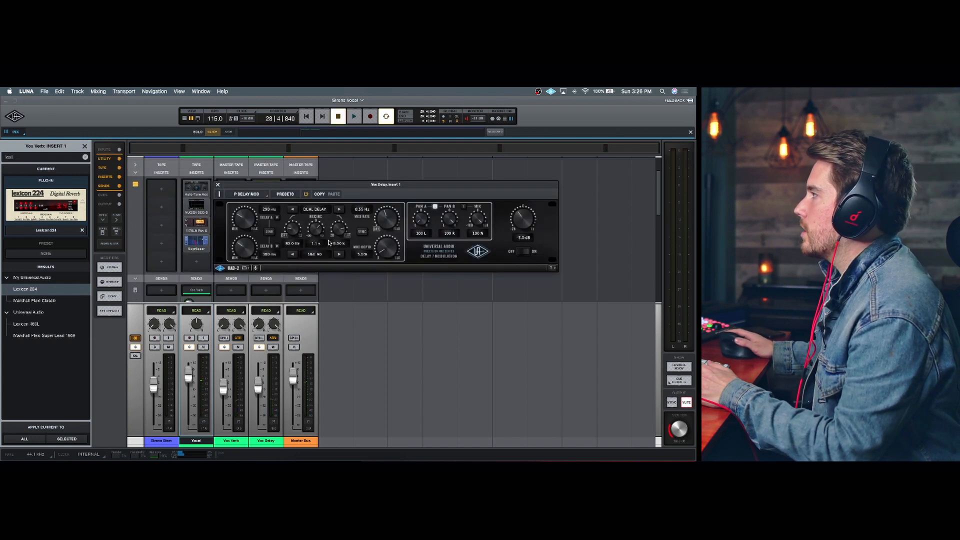
click(362, 232)
drag(246, 247, 247, 234)
key(space)
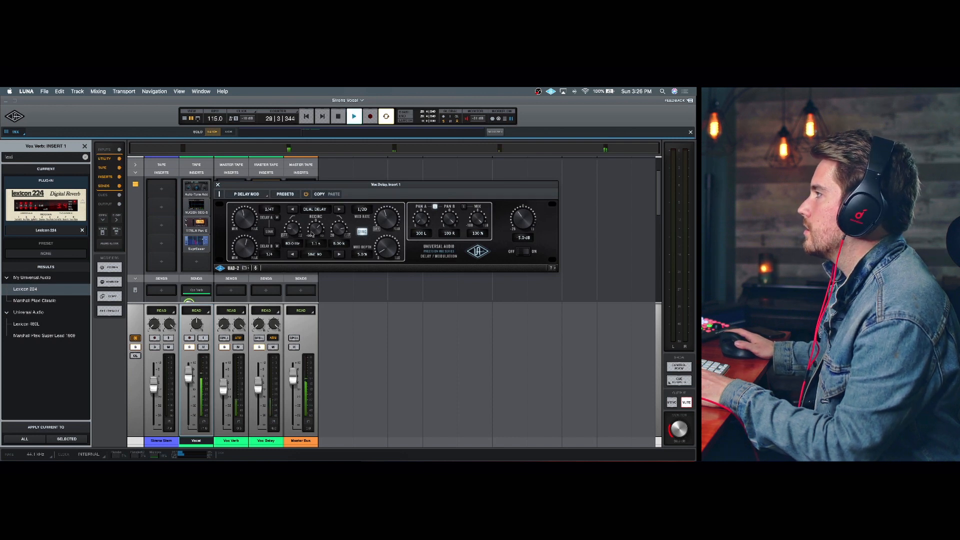
- Lower the Vox Delay fader slightly and play back the mix to review it
drag(261, 390, 260, 395)
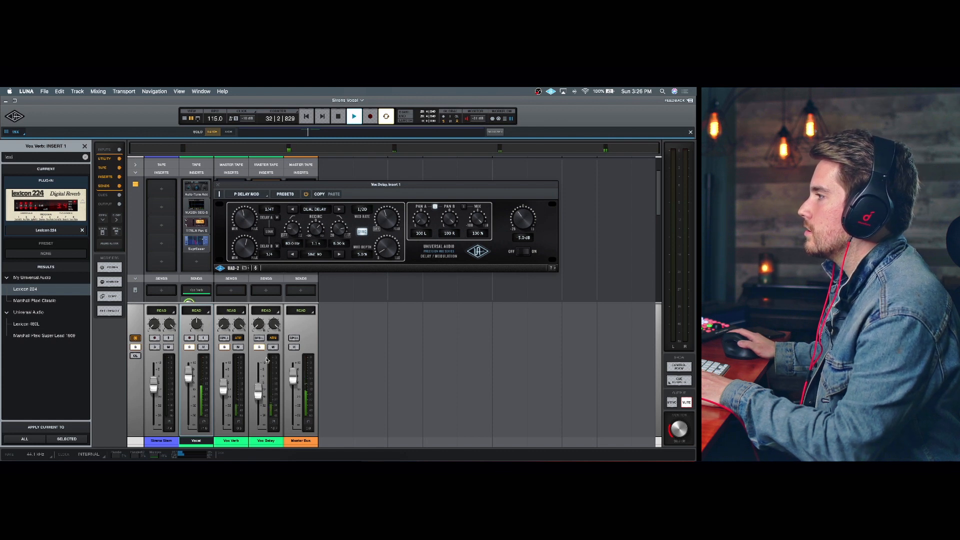
key(space)
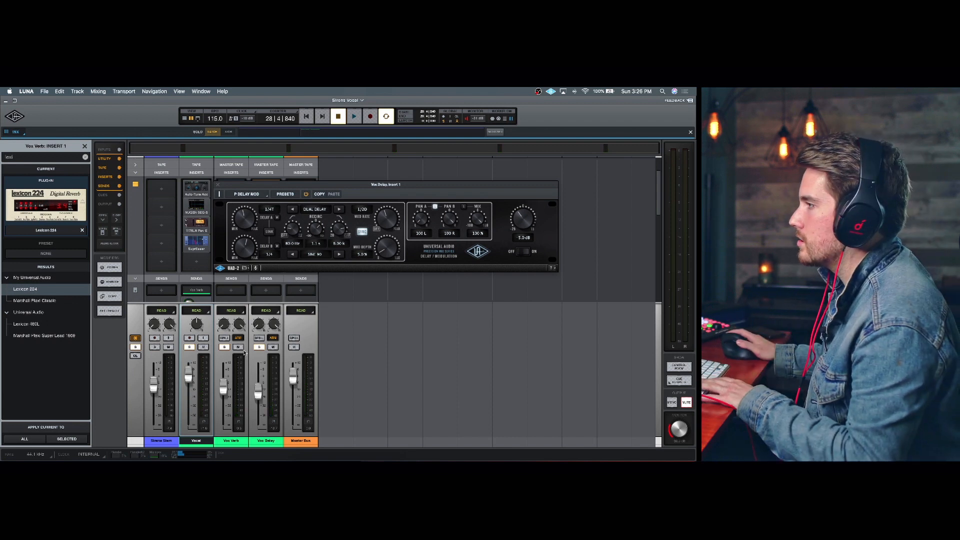
key(space)
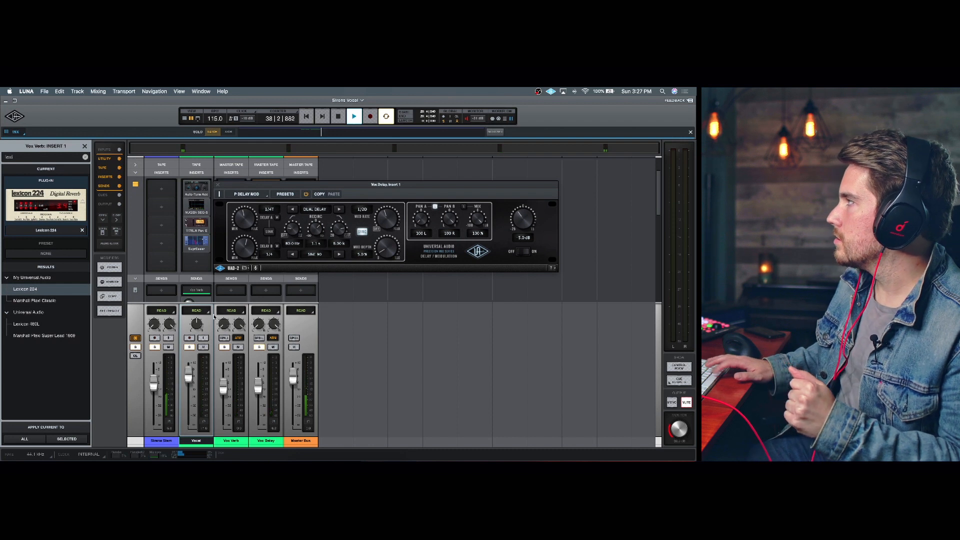
key(space)
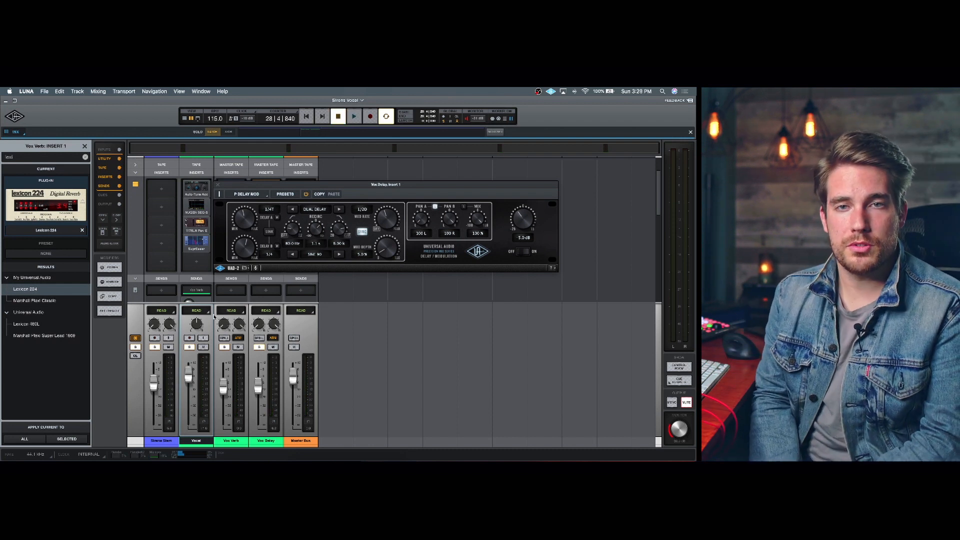